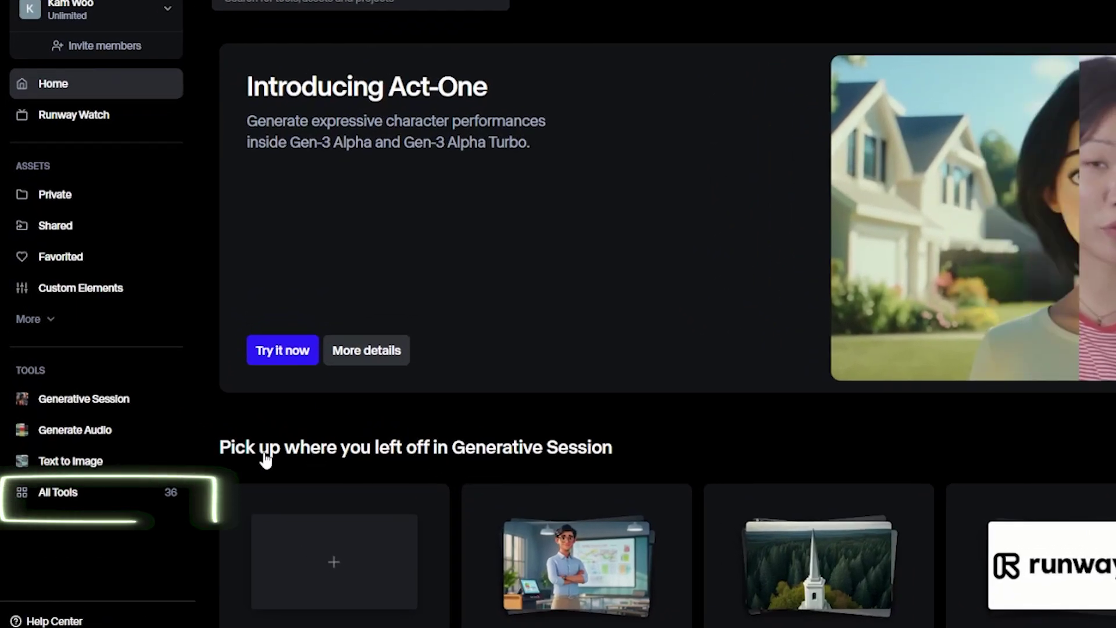
# Step: Launch the Frame Interpolation tool from the All Tools grid
pyautogui.click(58, 491)
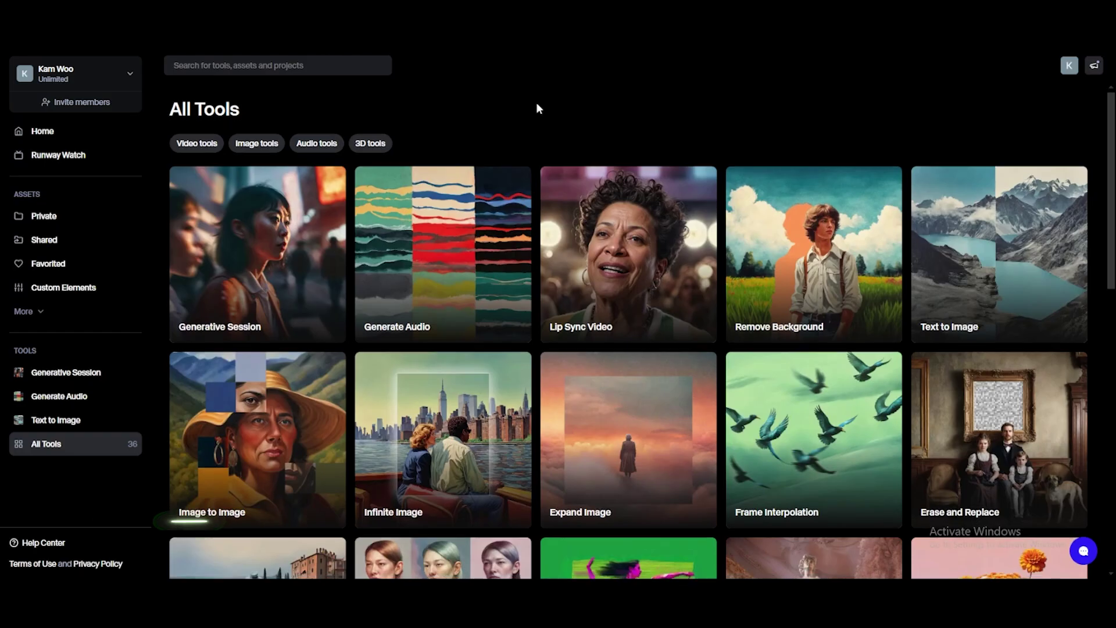
pyautogui.scroll(-2, 536, 102)
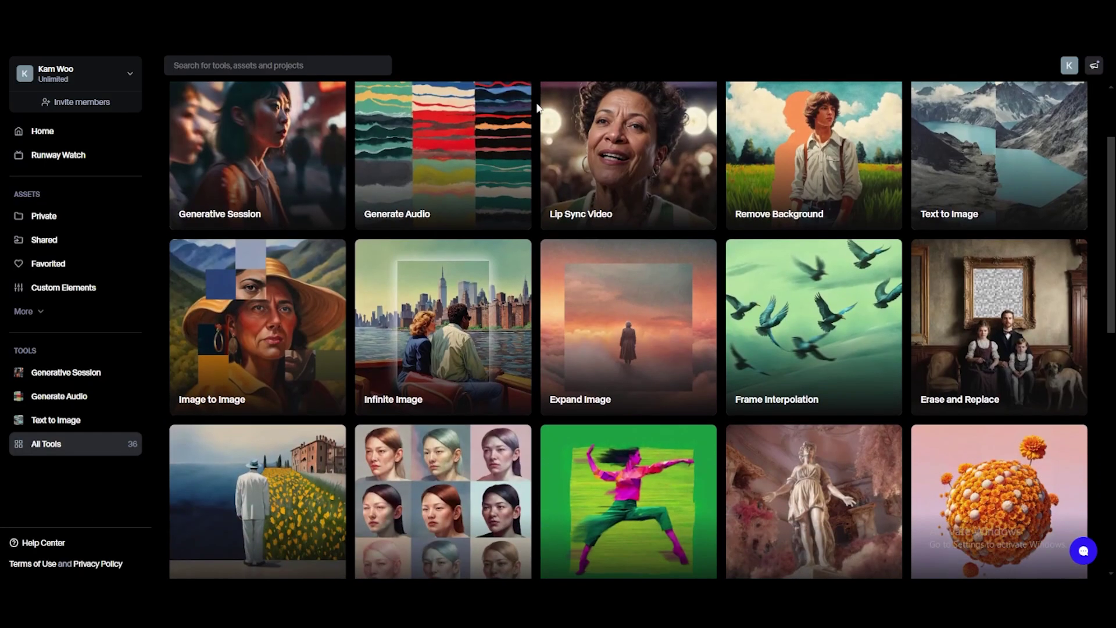
pyautogui.click(830, 346)
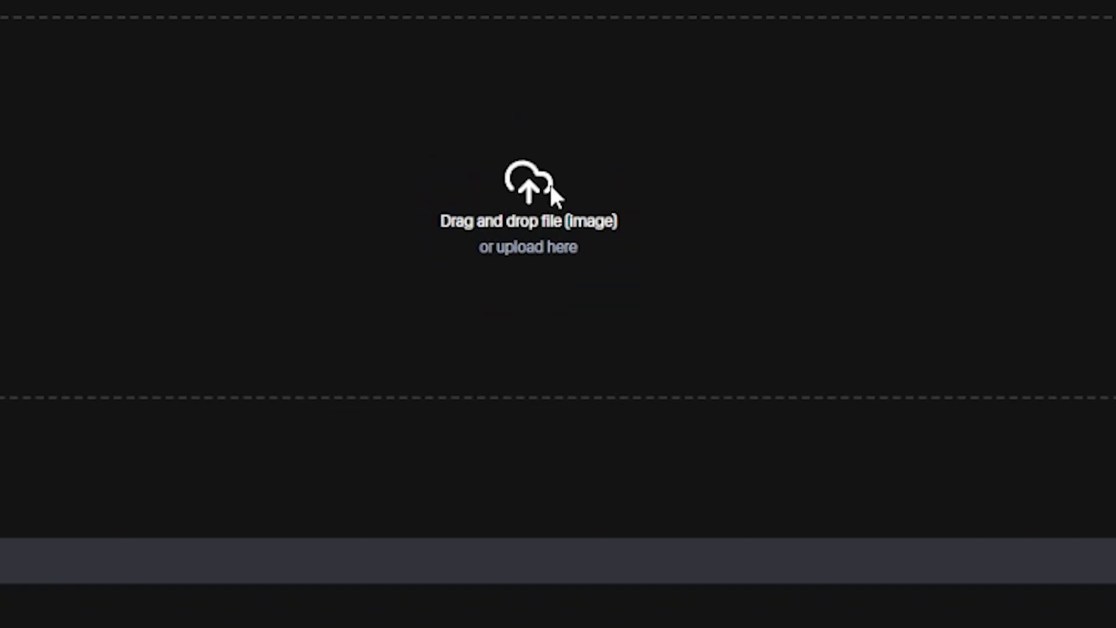
# Step: Upload the Zoom_in_ lake image and the other mountain-lake boat images as source frames
pyautogui.click(552, 192)
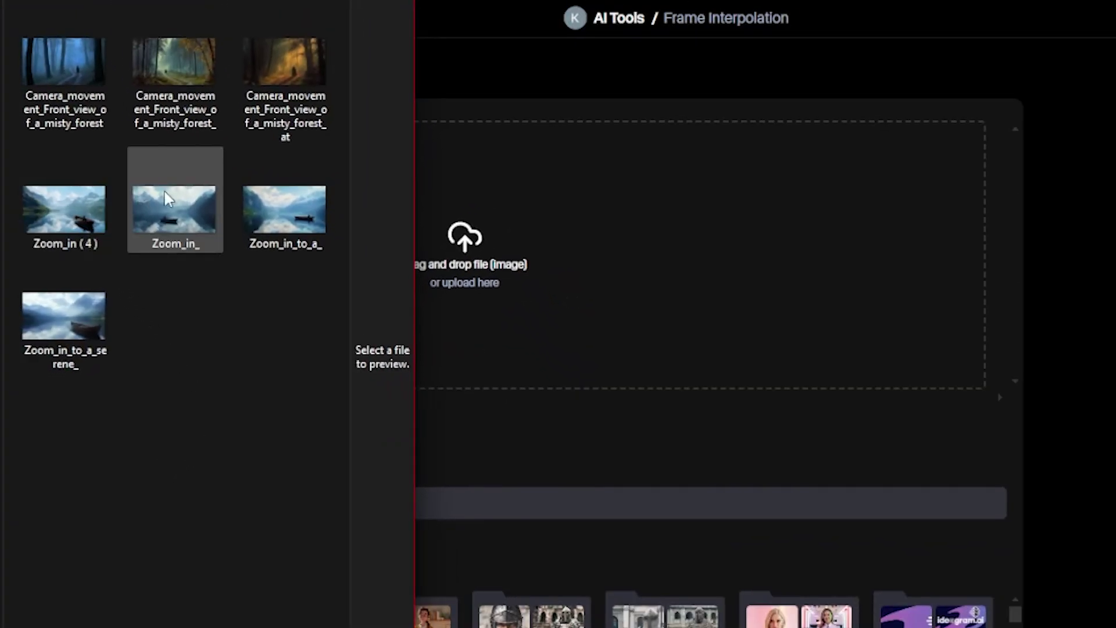
pyautogui.moveTo(174, 209); pyautogui.dragTo(207, 175)
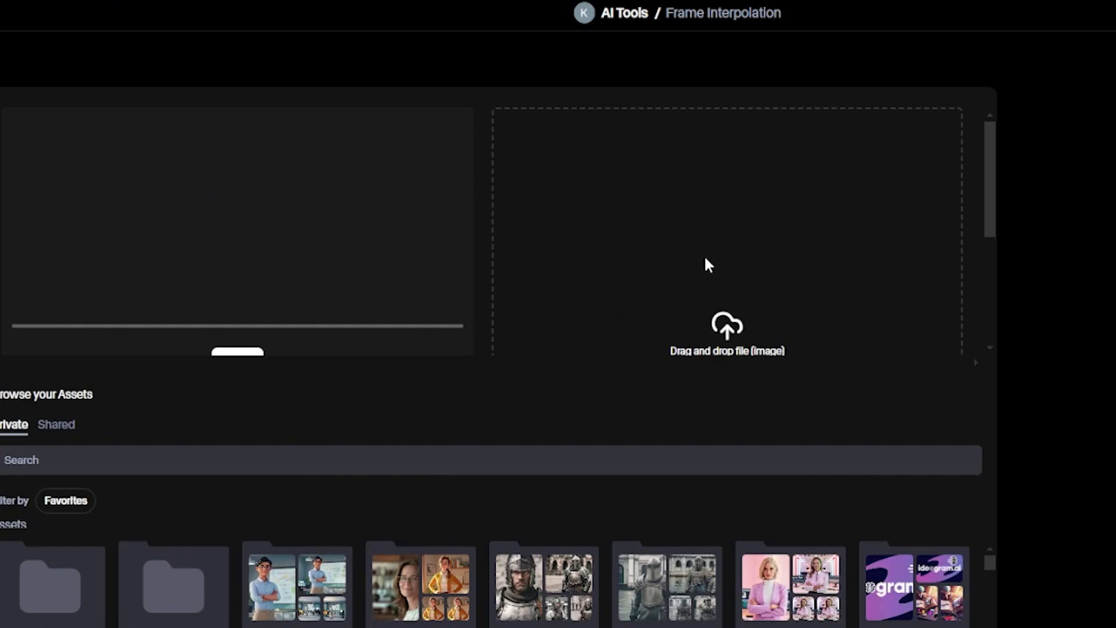
pyautogui.scroll(-2, 716, 268)
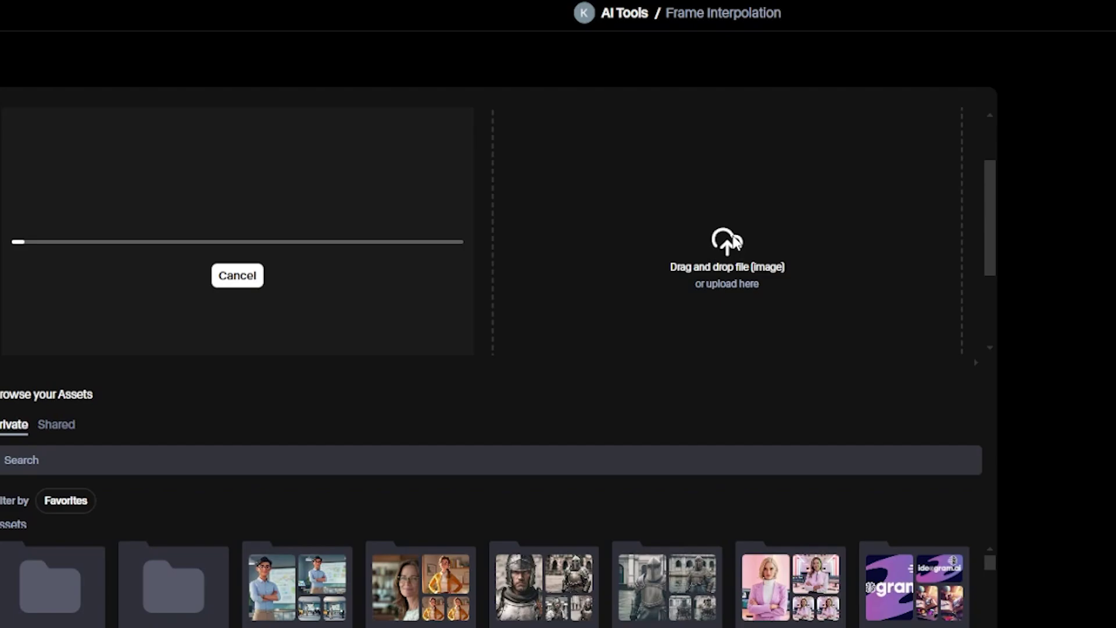
pyautogui.click(734, 241)
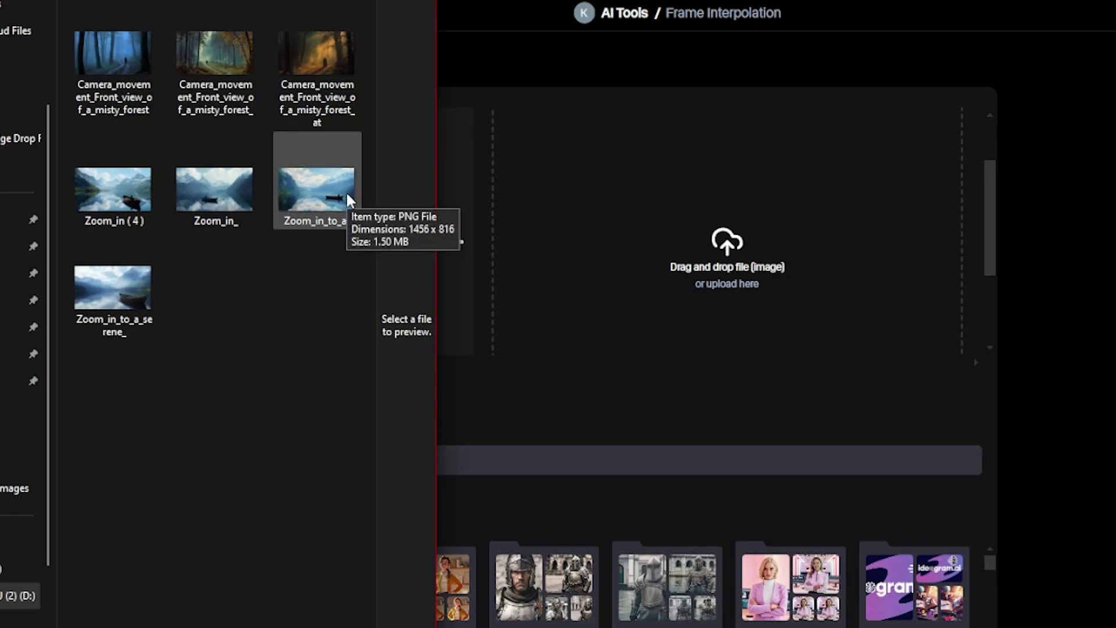
pyautogui.doubleClick(348, 196)
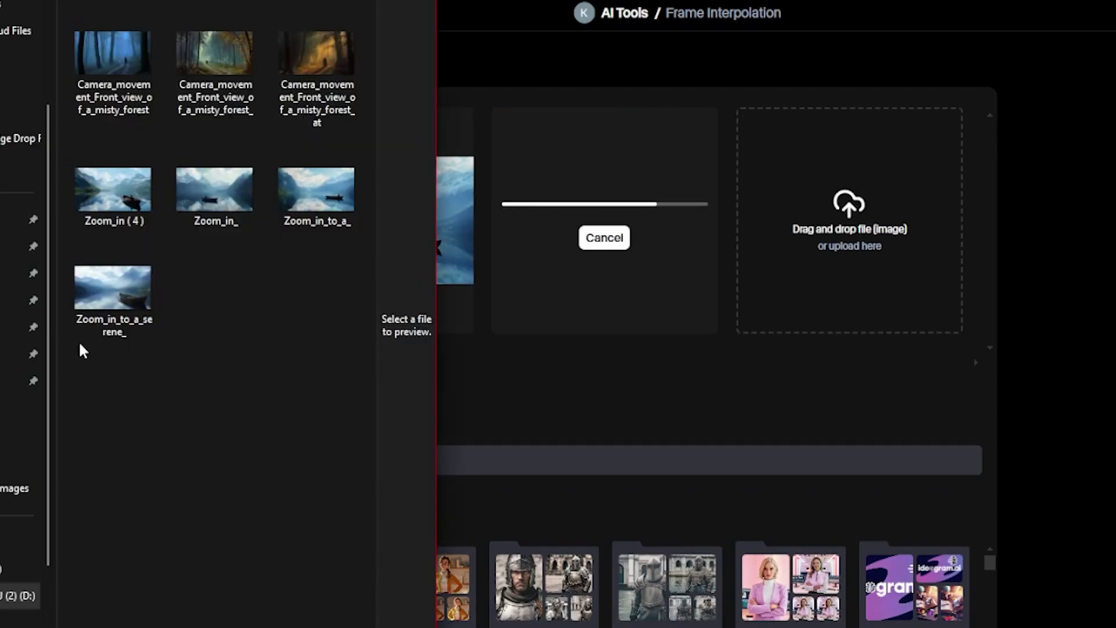
pyautogui.doubleClick(109, 303)
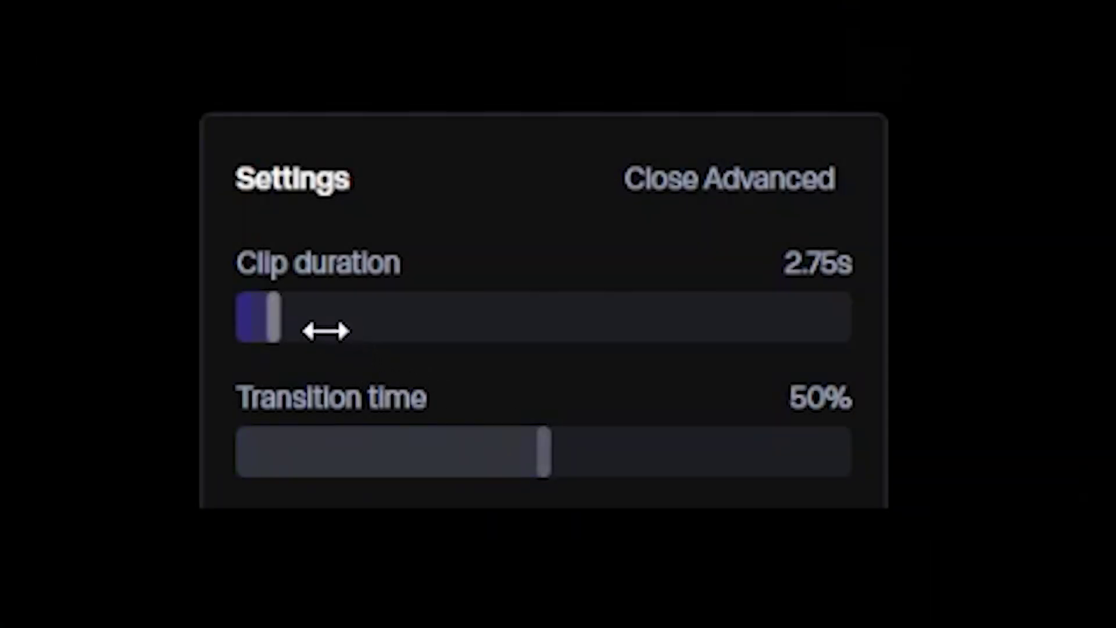
pyautogui.click(734, 284)
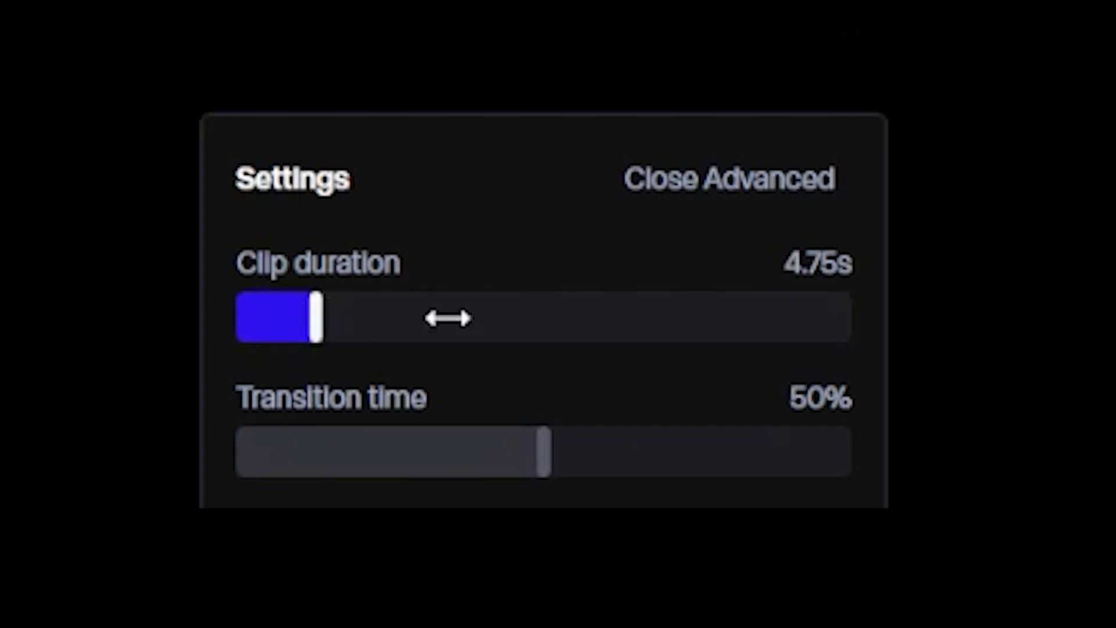
pyautogui.moveTo(448, 318); pyautogui.dragTo(852, 318)
pyautogui.moveTo(526, 456); pyautogui.dragTo(369, 469)
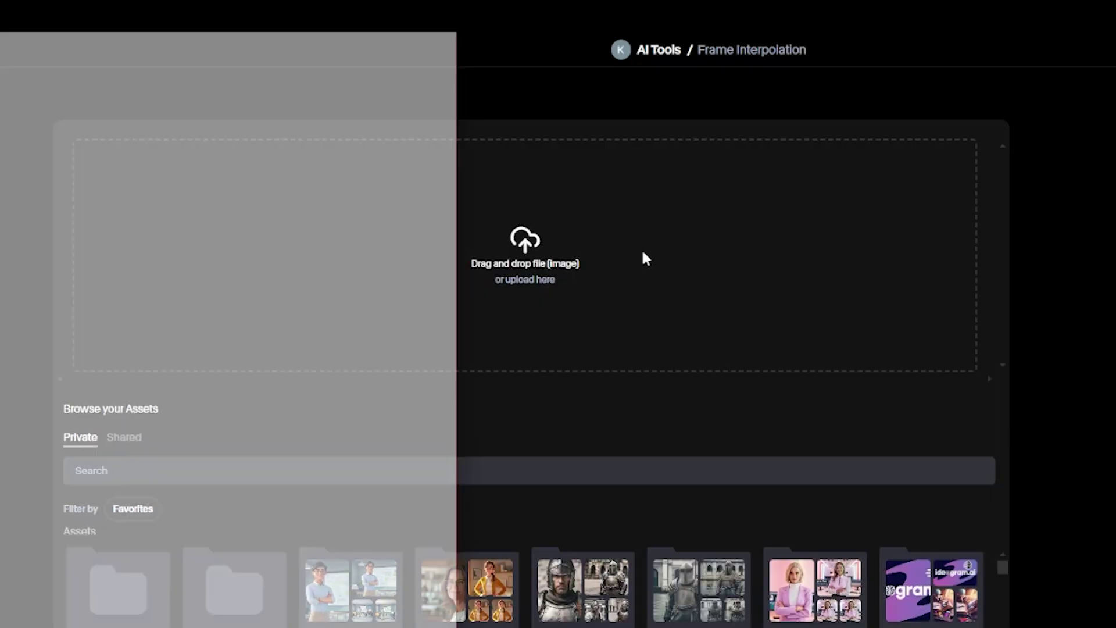
# Step: Upload the forest path images and generate a new interpolated clip
pyautogui.click(373, 236)
pyautogui.keyDown('ctrl'); pyautogui.click(273, 99); pyautogui.keyUp('ctrl')
pyautogui.press('Return')
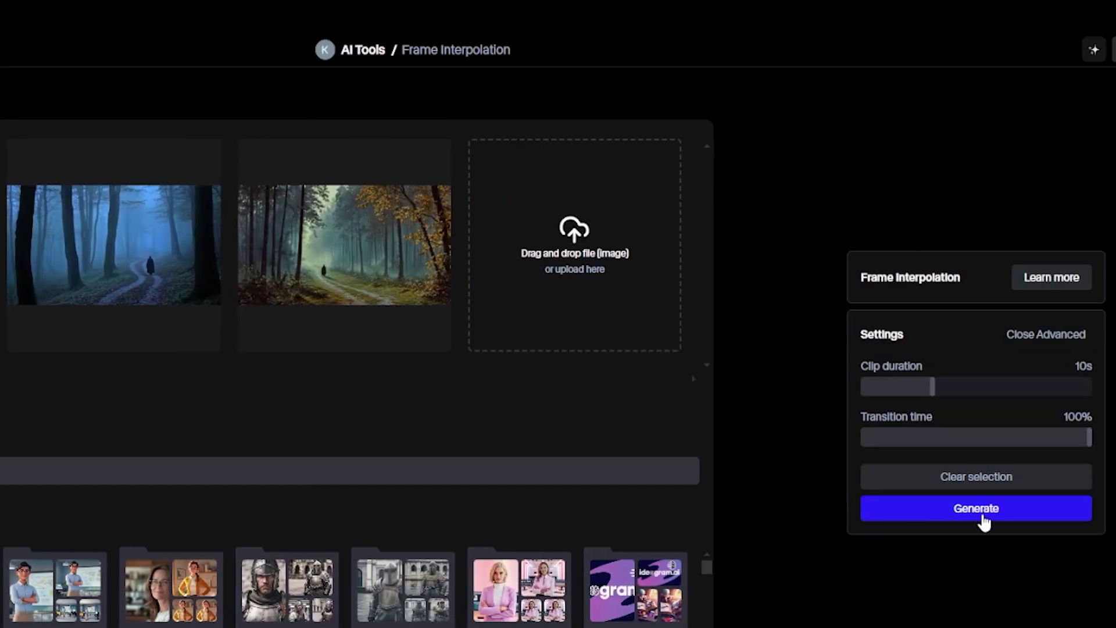
pyautogui.click(982, 512)
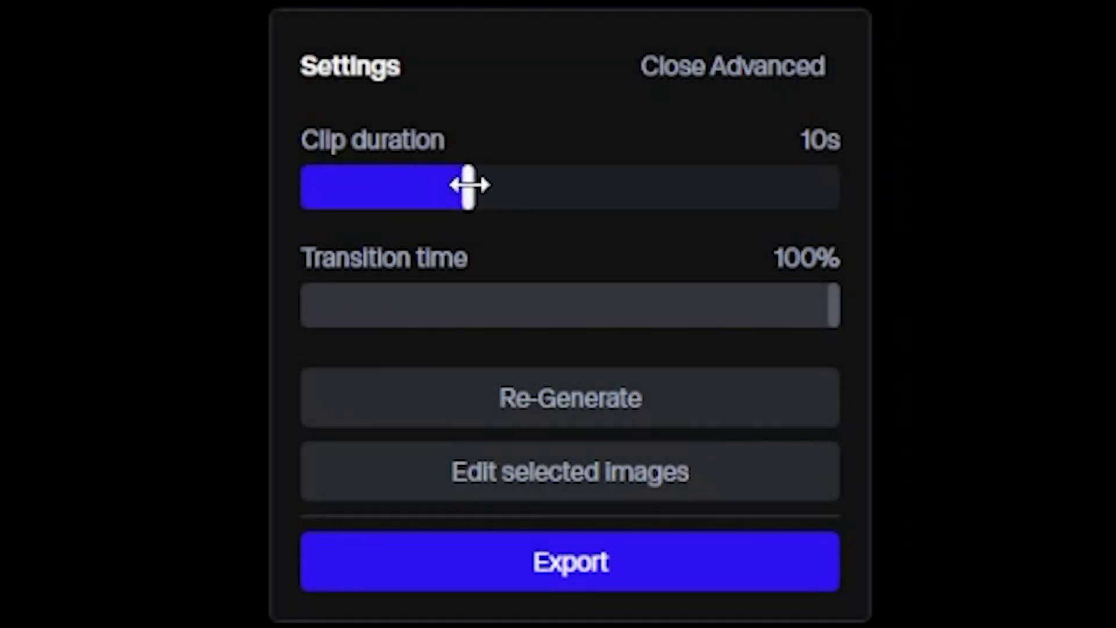
# Step: Set Clip duration to 2.75s and Transition time to about 50%
pyautogui.moveTo(469, 186); pyautogui.dragTo(902, 215)
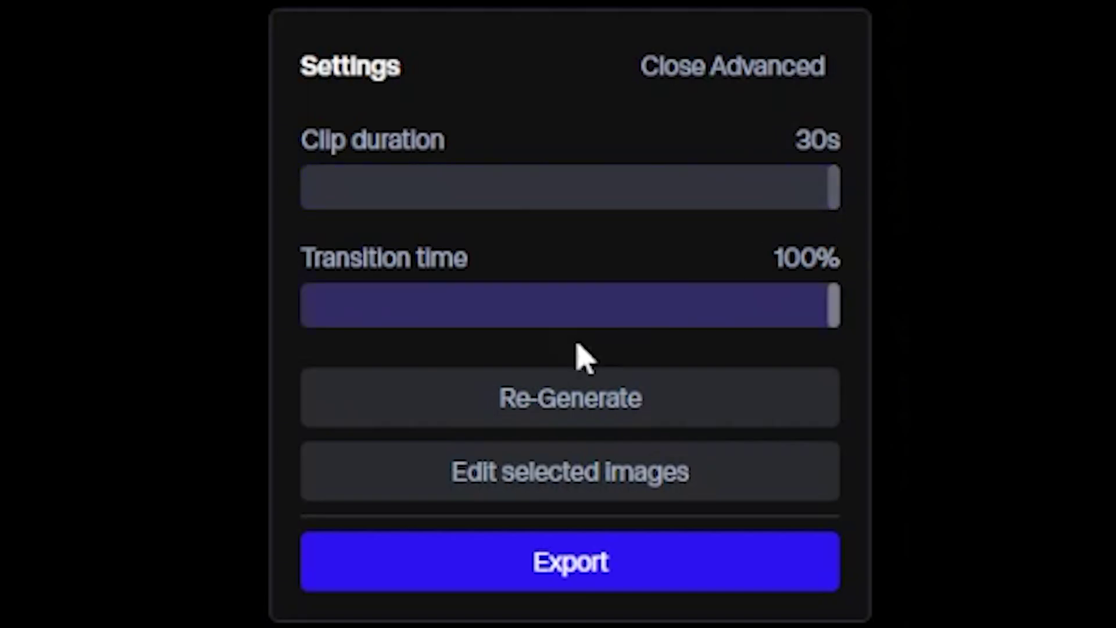
pyautogui.moveTo(810, 180); pyautogui.dragTo(334, 186)
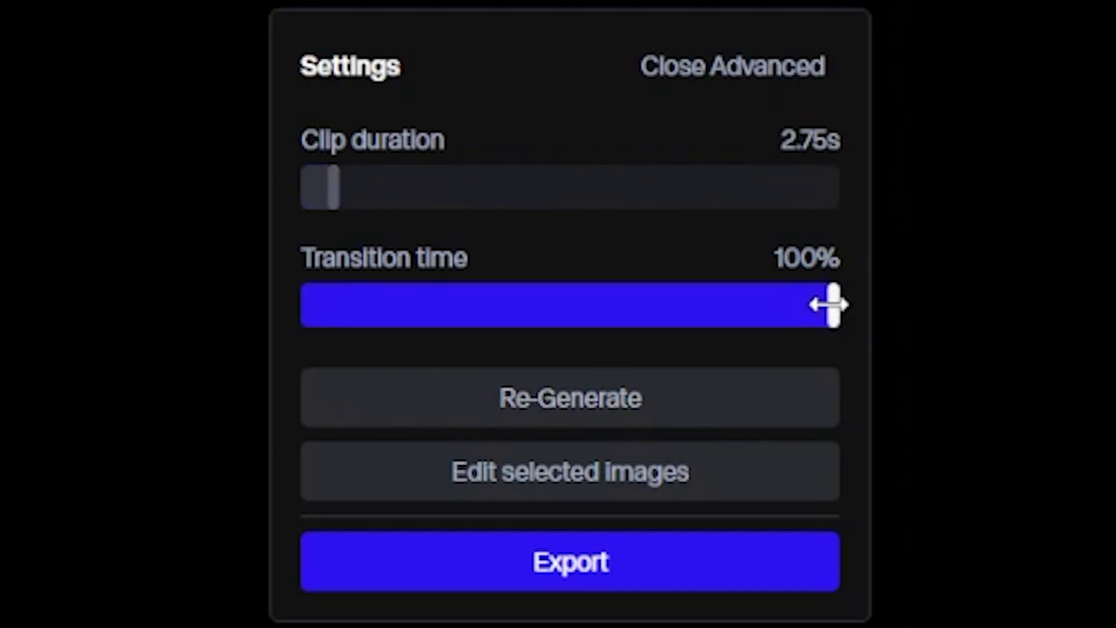
pyautogui.moveTo(829, 304); pyautogui.dragTo(570, 322)
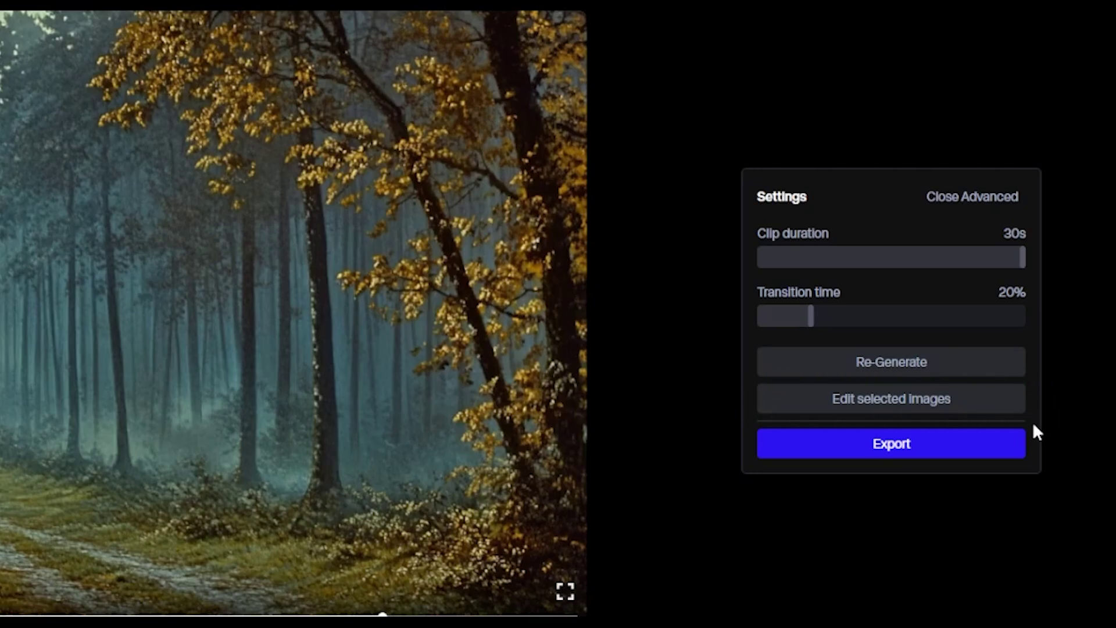
# Step: Swap the third forest image for the lake-boat image and set transition time to 100%
pyautogui.click(929, 402)
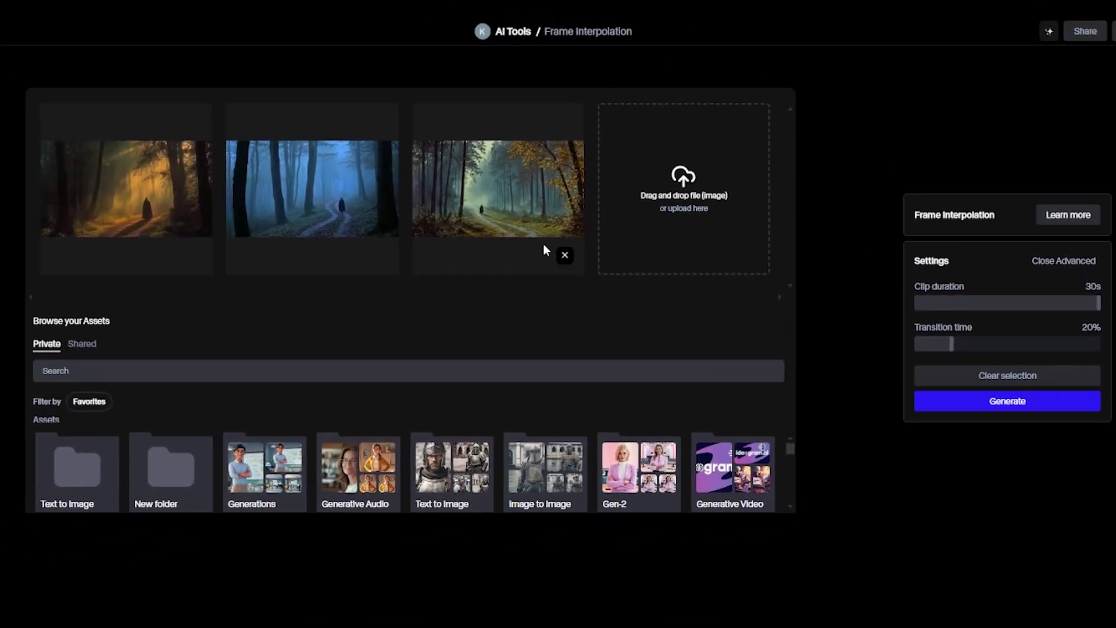
pyautogui.click(564, 257)
pyautogui.click(684, 186)
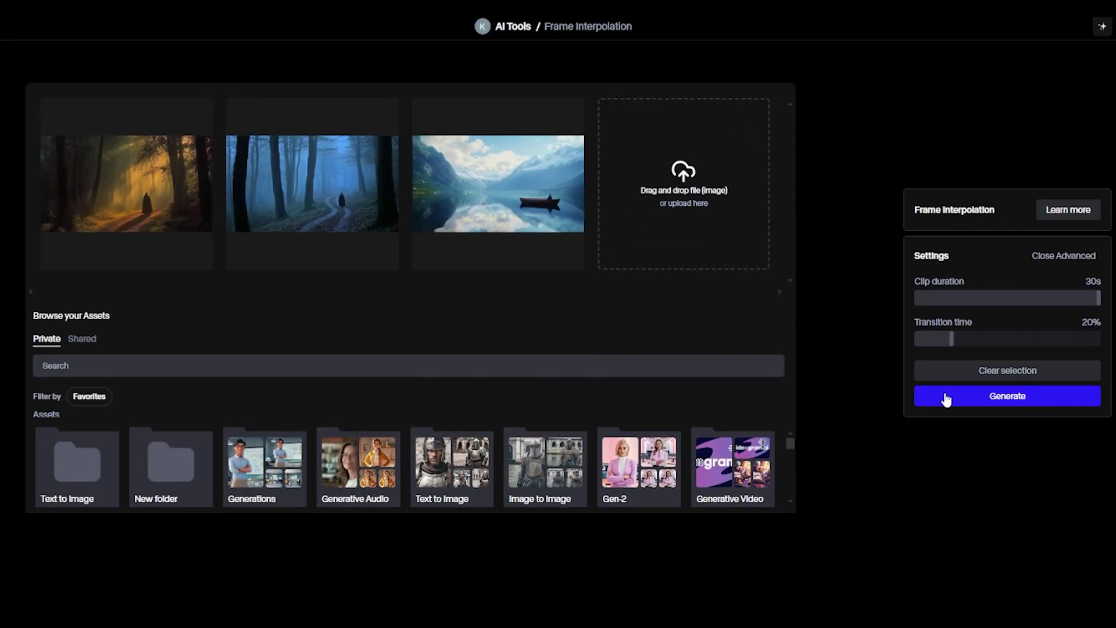
pyautogui.moveTo(951, 339); pyautogui.dragTo(1099, 338)
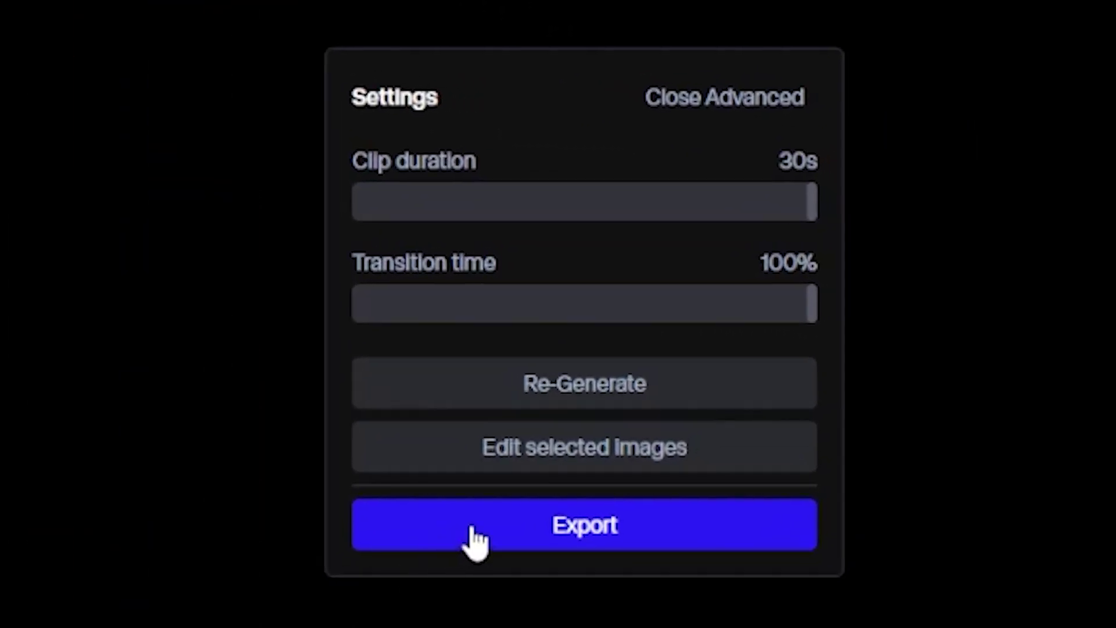
# Step: Open the export options and name the clip 'Forest Jump Cut'
pyautogui.click(472, 529)
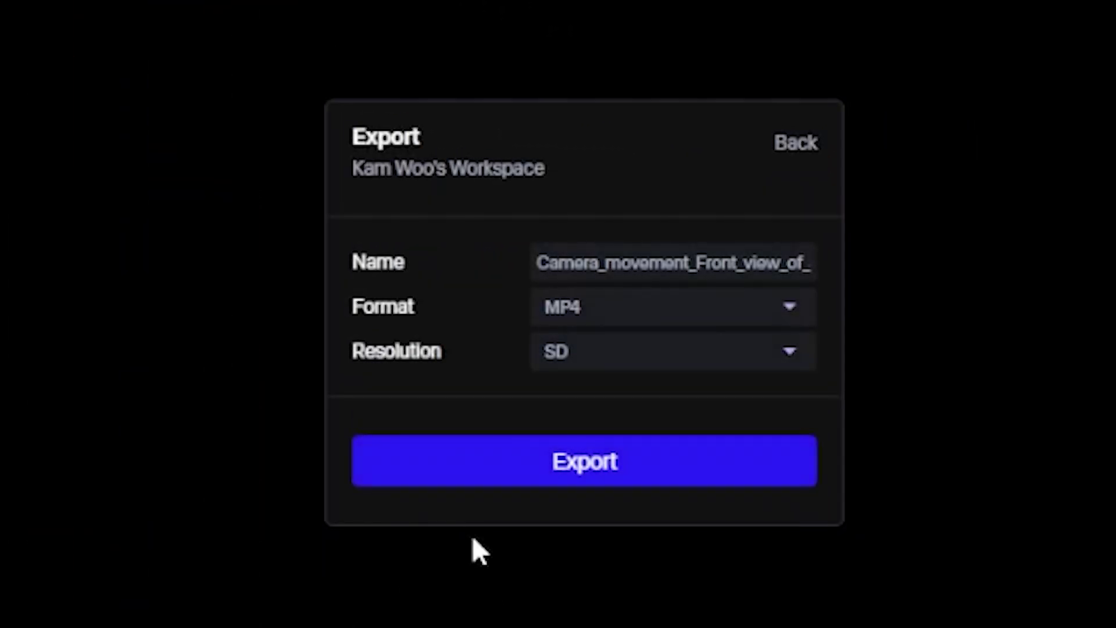
pyautogui.doubleClick(800, 271)
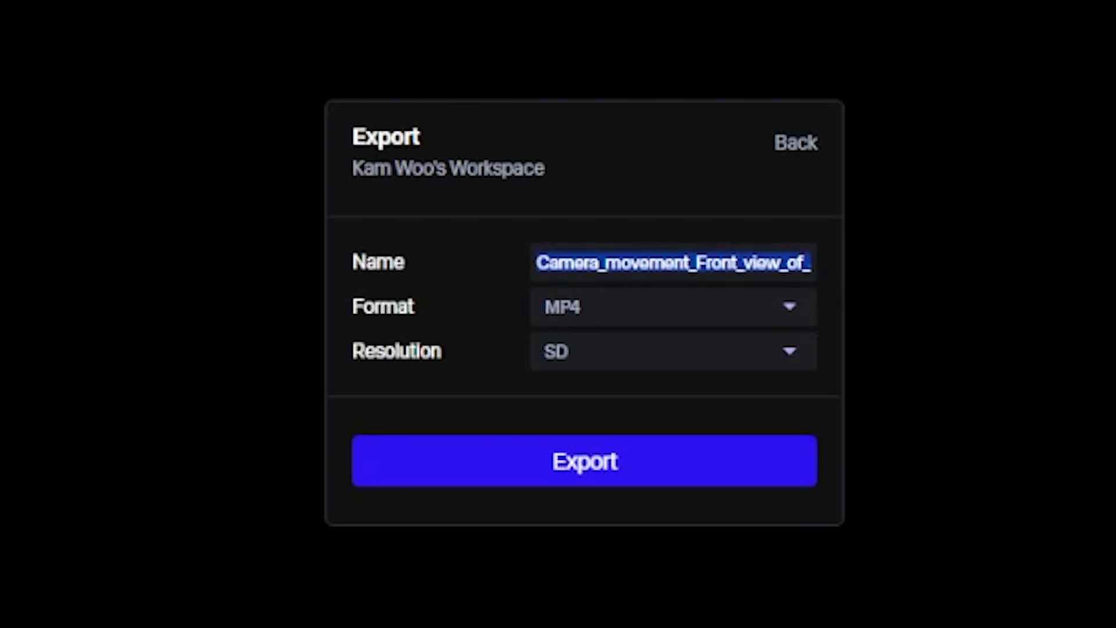
pyautogui.write('Forest')
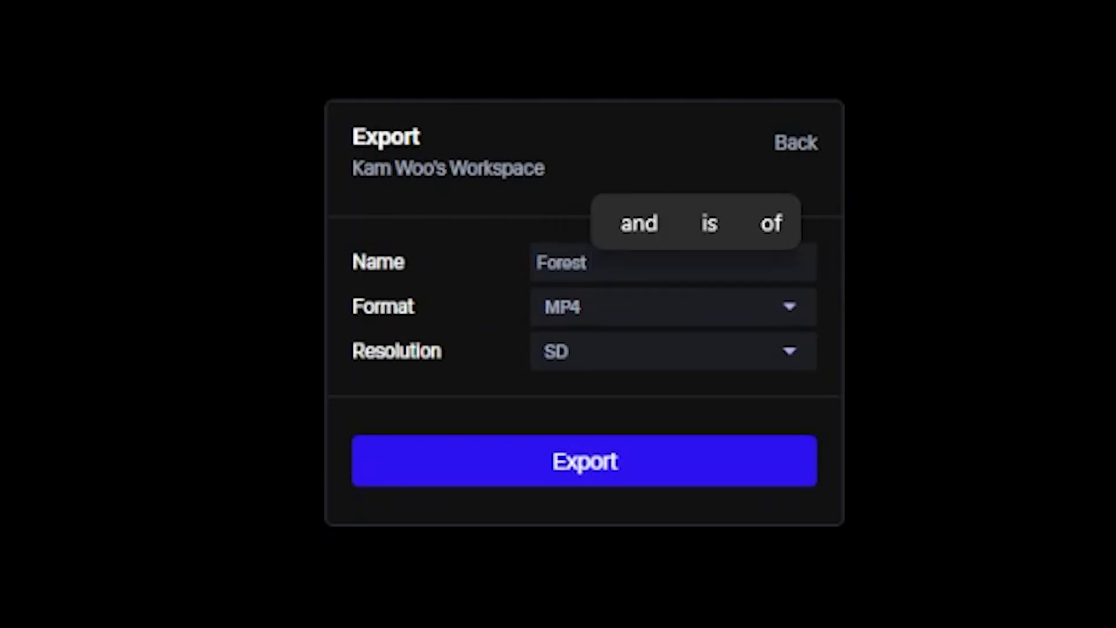
pyautogui.write(' Jump Cuo')
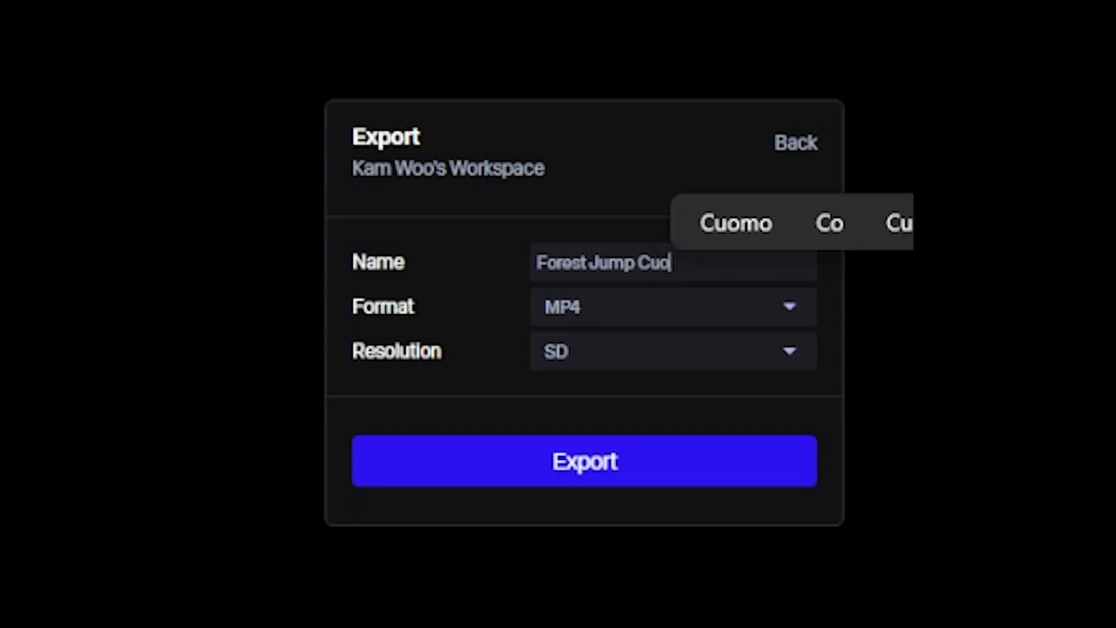
pyautogui.press('BackSpace')
pyautogui.write('t')
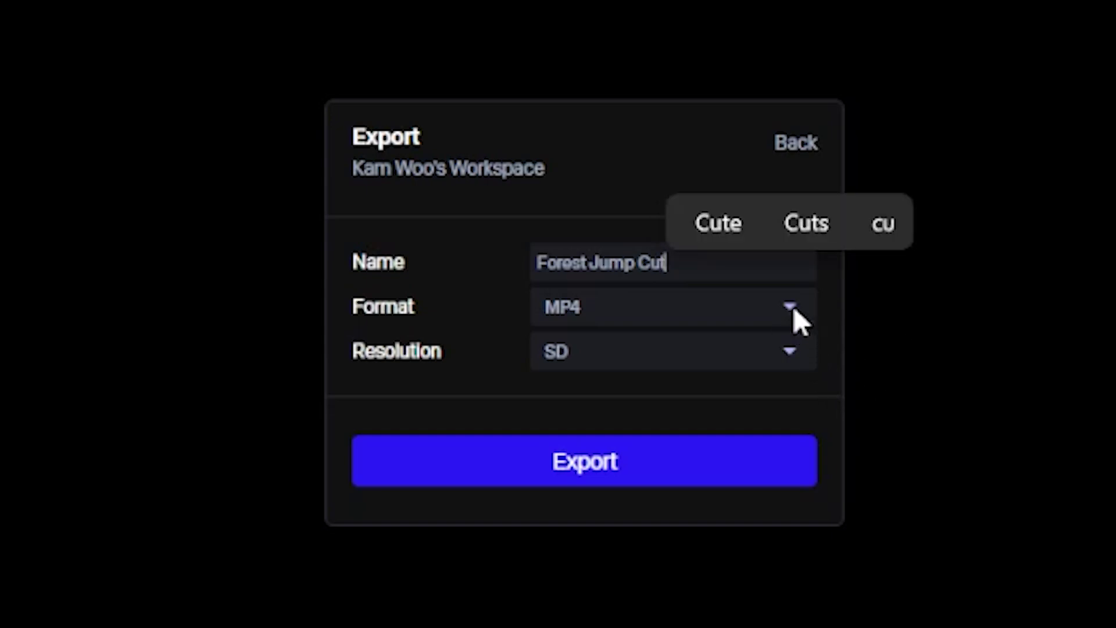
# Step: Set the export format to MP4
pyautogui.click(794, 308)
pyautogui.click(667, 349)
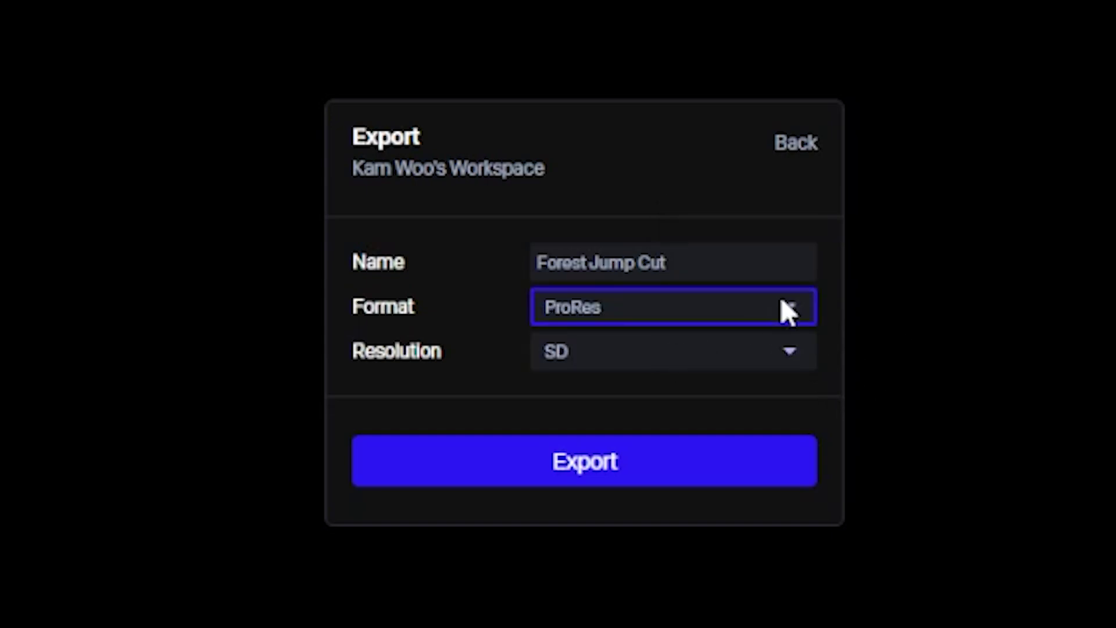
pyautogui.click(796, 307)
pyautogui.click(742, 315)
pyautogui.click(759, 320)
pyautogui.click(738, 272)
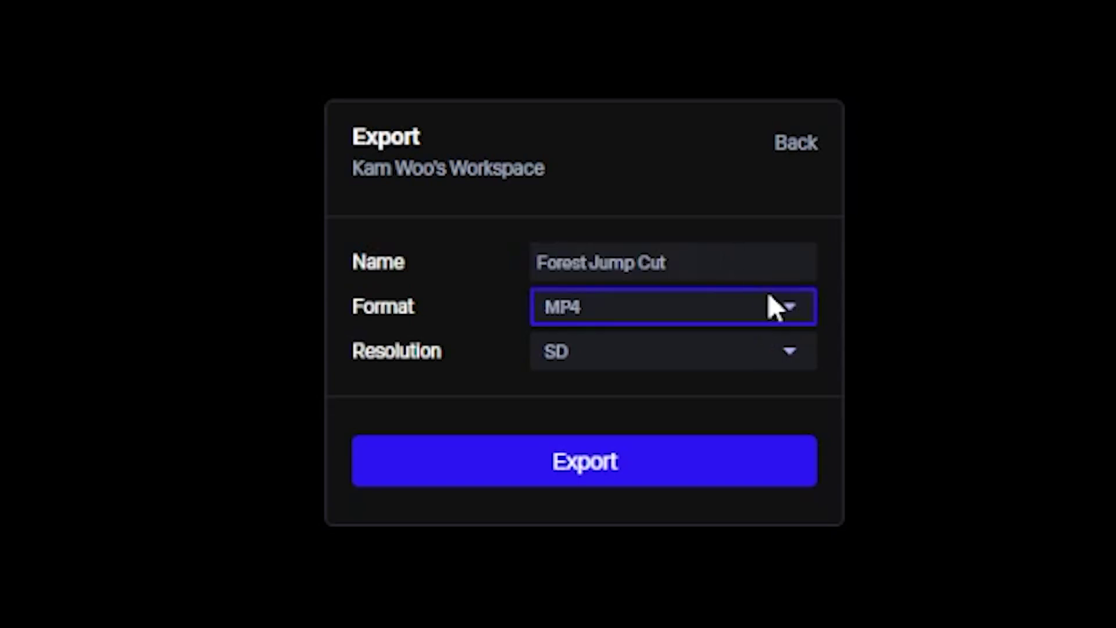
# Step: Set the export resolution to 1080p
pyautogui.click(787, 351)
pyautogui.click(688, 391)
pyautogui.click(786, 360)
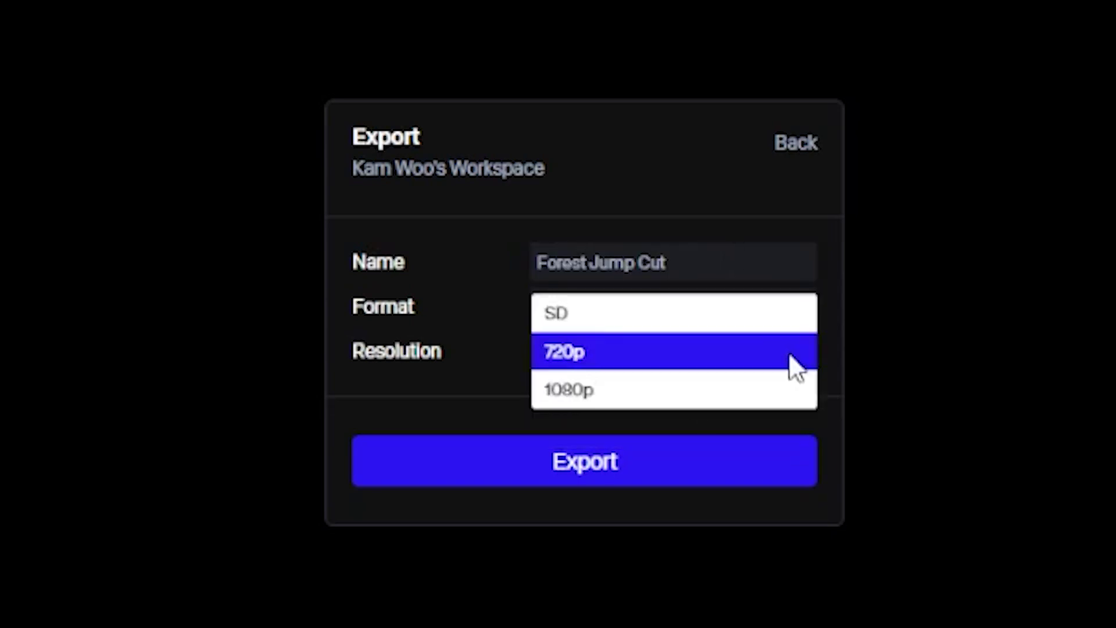
pyautogui.click(689, 389)
pyautogui.click(792, 357)
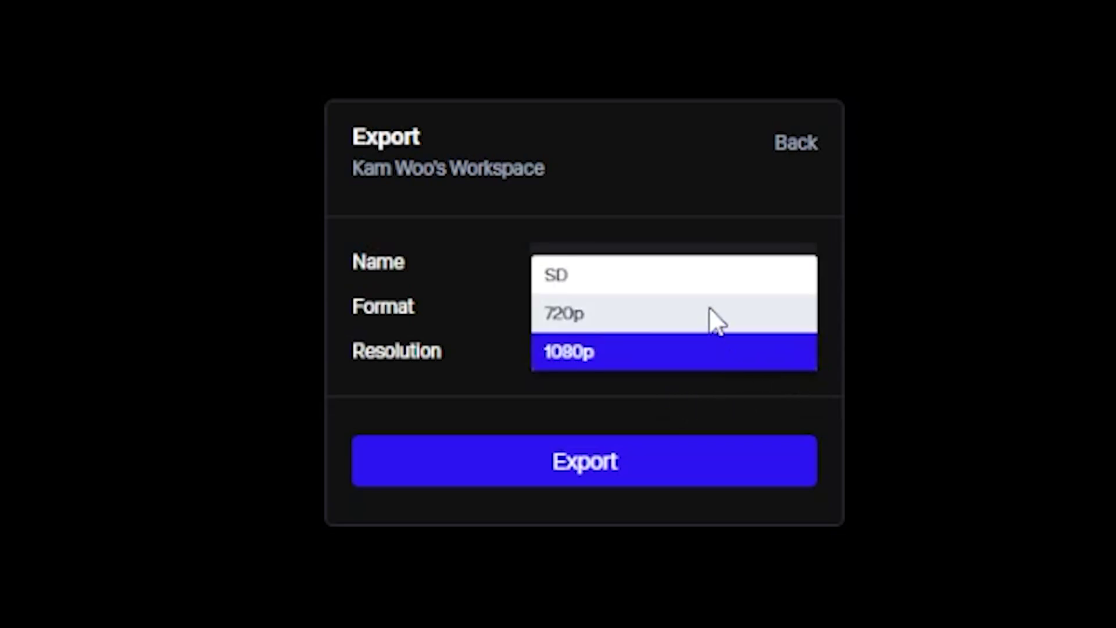
pyautogui.click(690, 414)
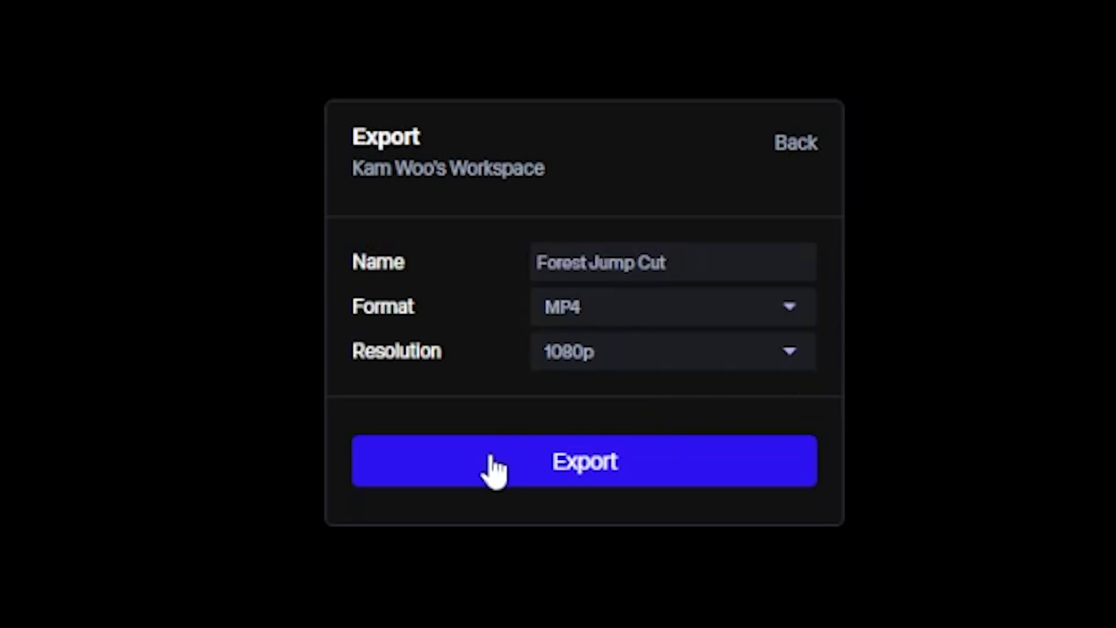